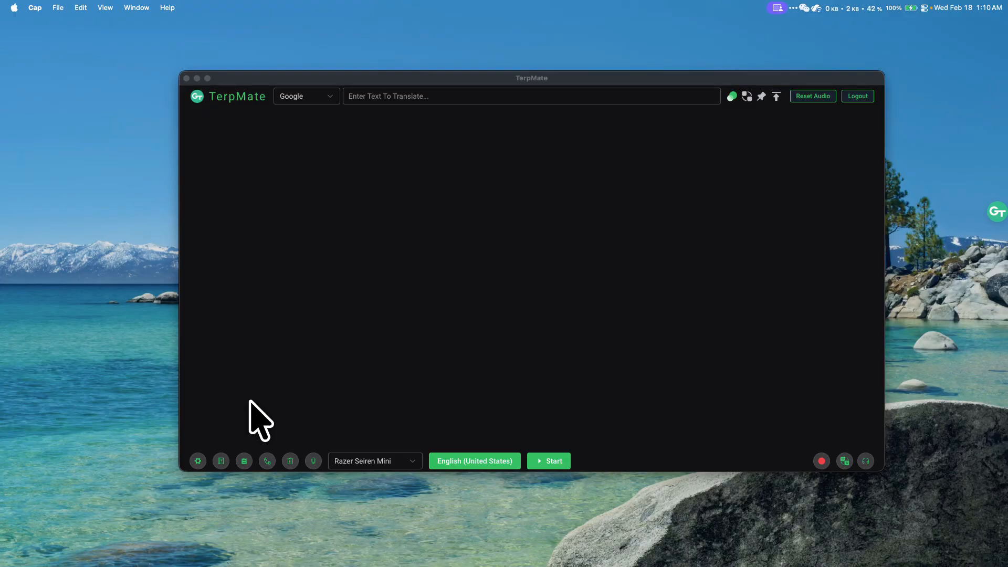
- Open the Bilingual Reader and move its window over the main TerpMate window
click(251, 402)
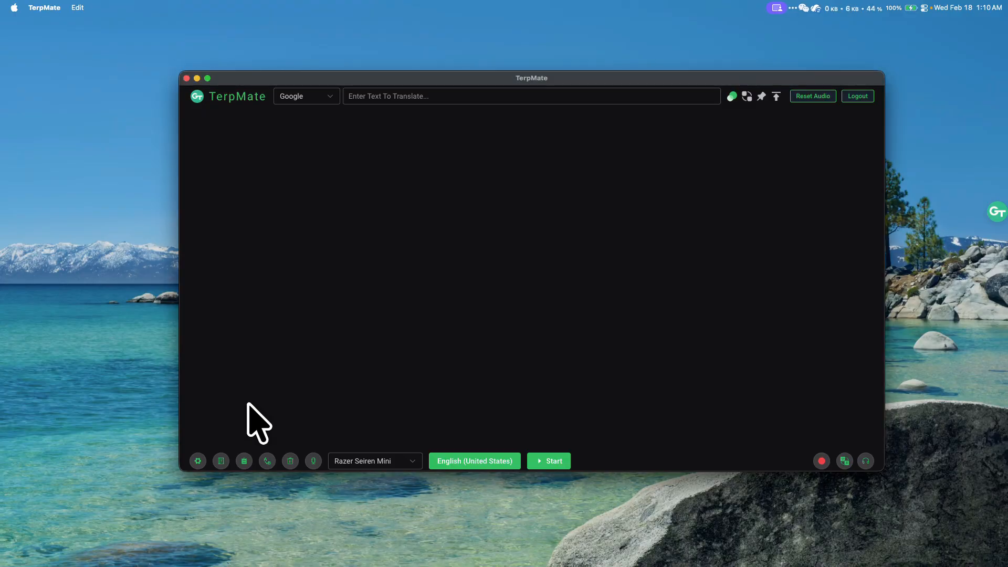
click(222, 460)
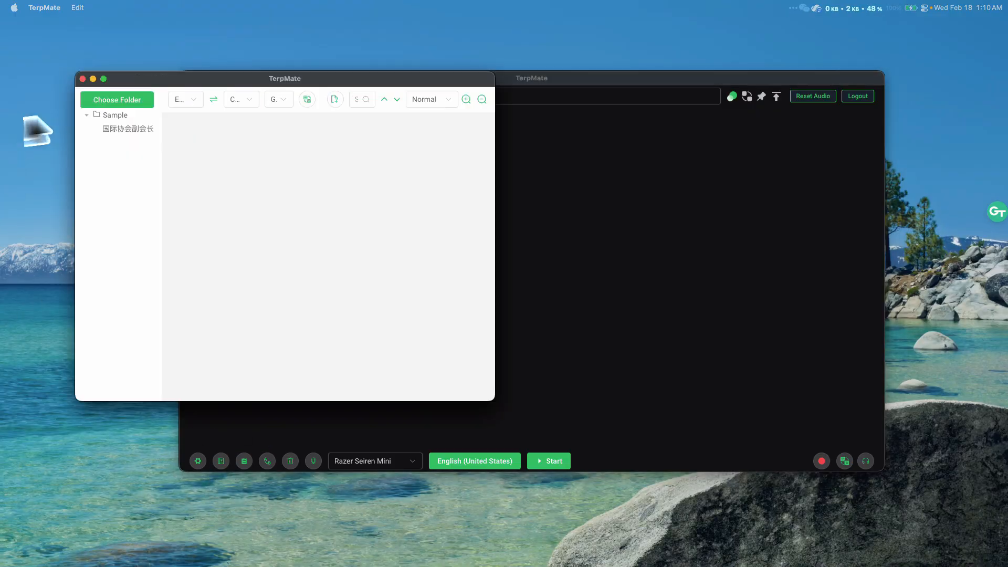
drag(417, 69, 527, 80)
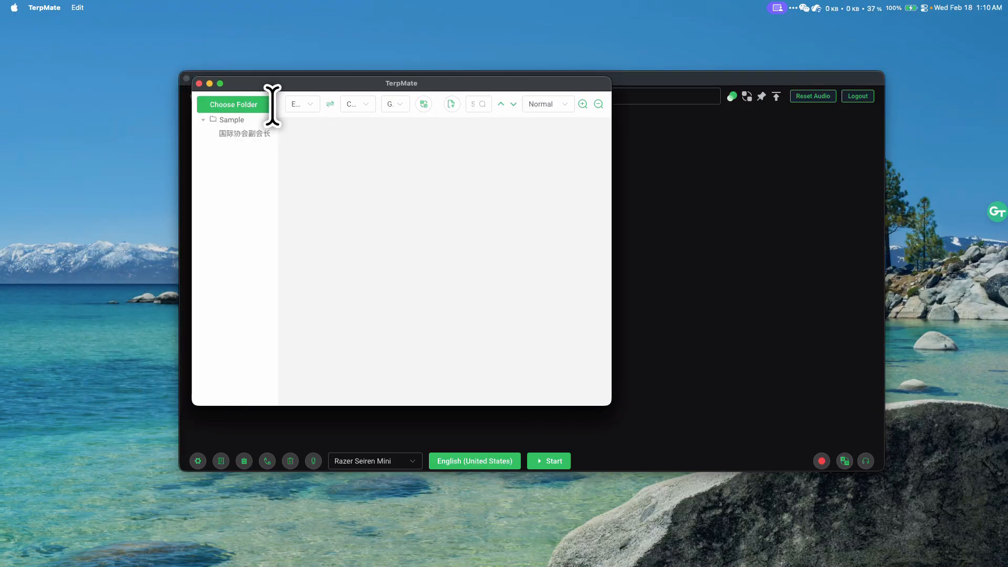
- Load the Sample folder, then open 国际协会副会长 发言稿.docx in a widened reader window
click(243, 107)
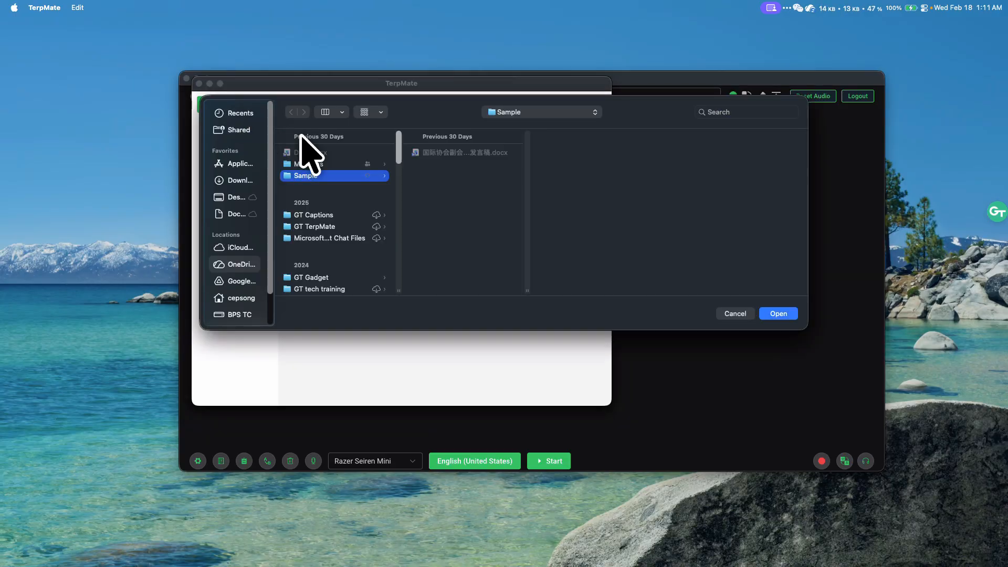
click(781, 313)
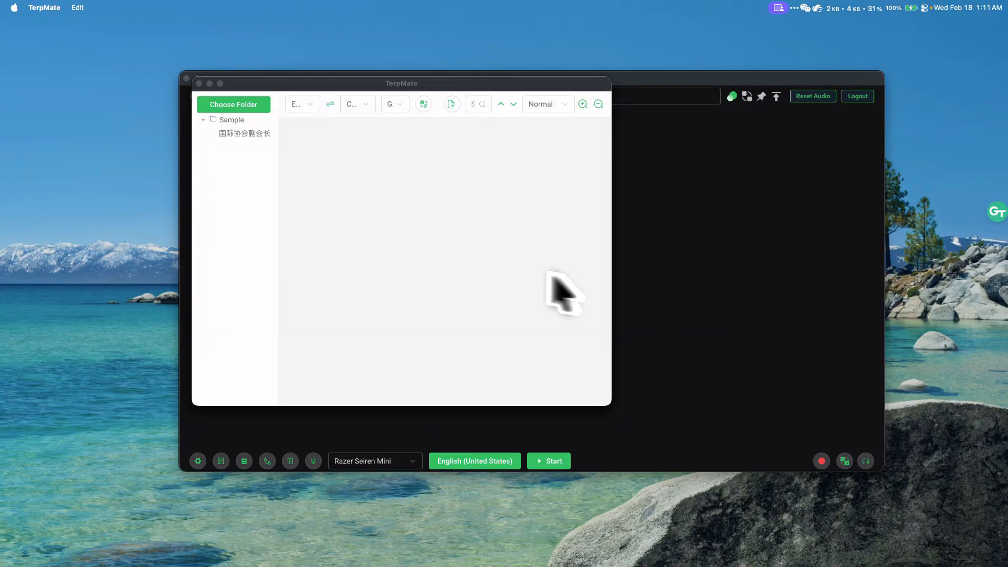
click(245, 133)
click(245, 134)
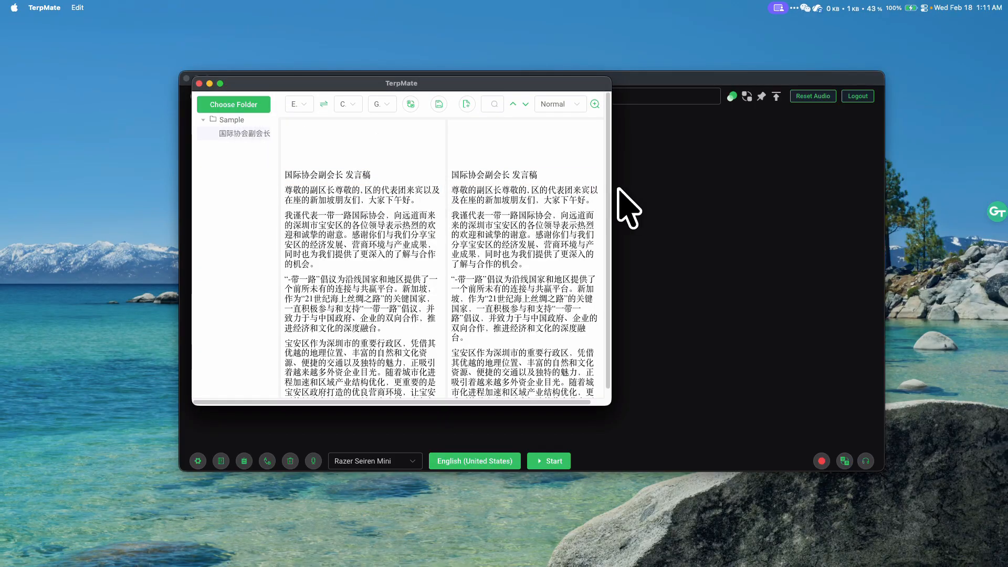
drag(613, 188, 857, 223)
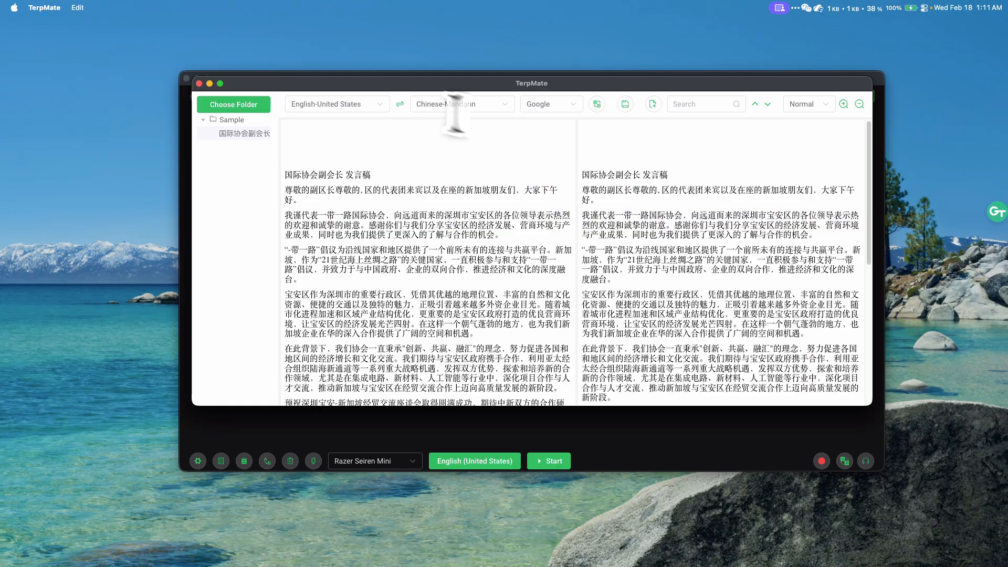
- Set the source language to Chinese-Mandarin and the target language to English-United States
click(346, 105)
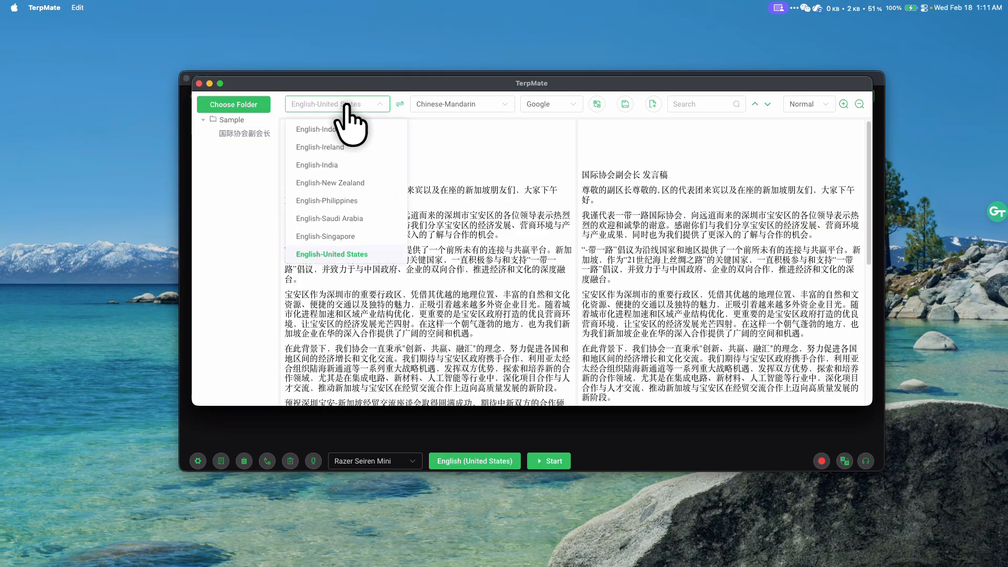
scroll(351, 216, down, 5)
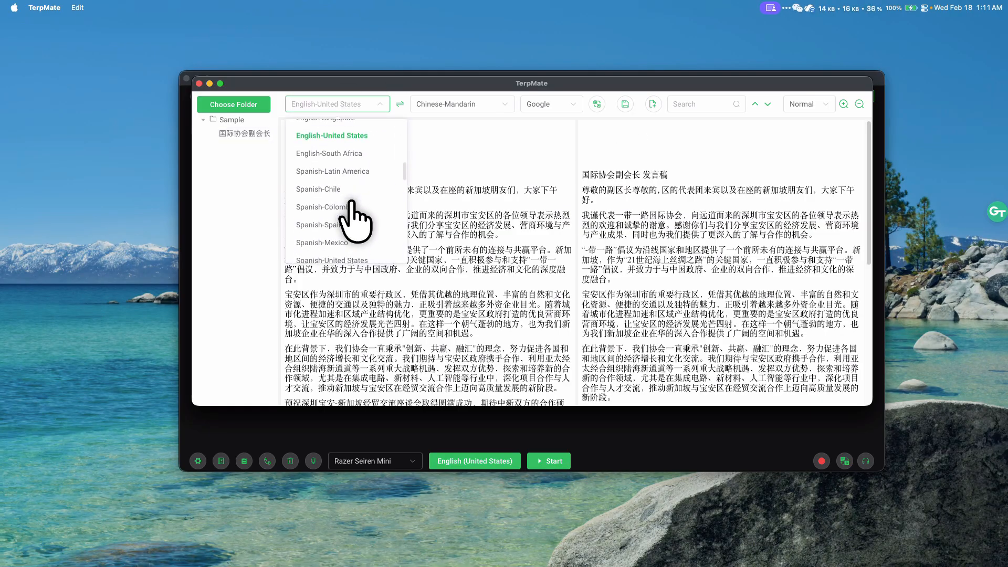
text(chine)
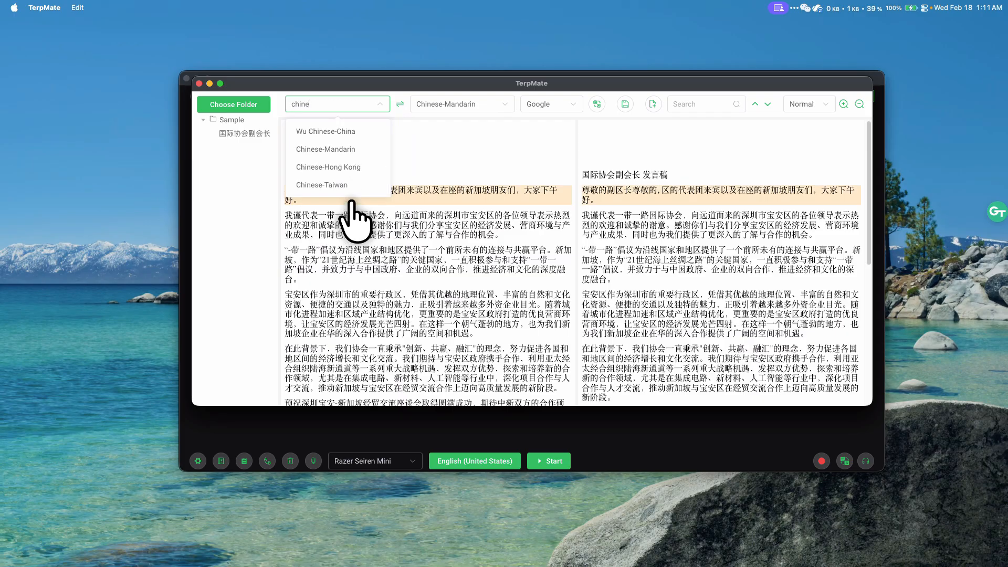
click(349, 150)
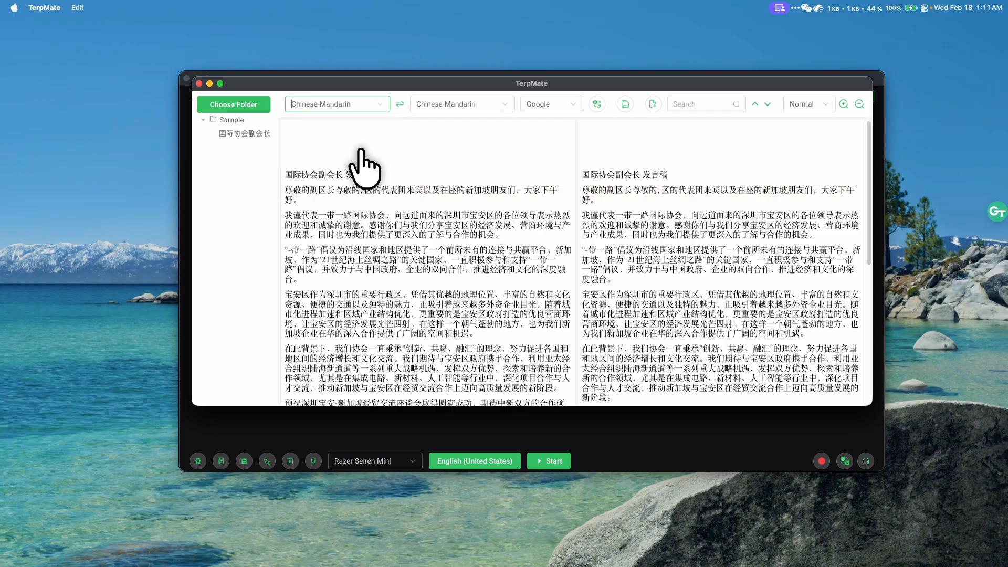
click(469, 104)
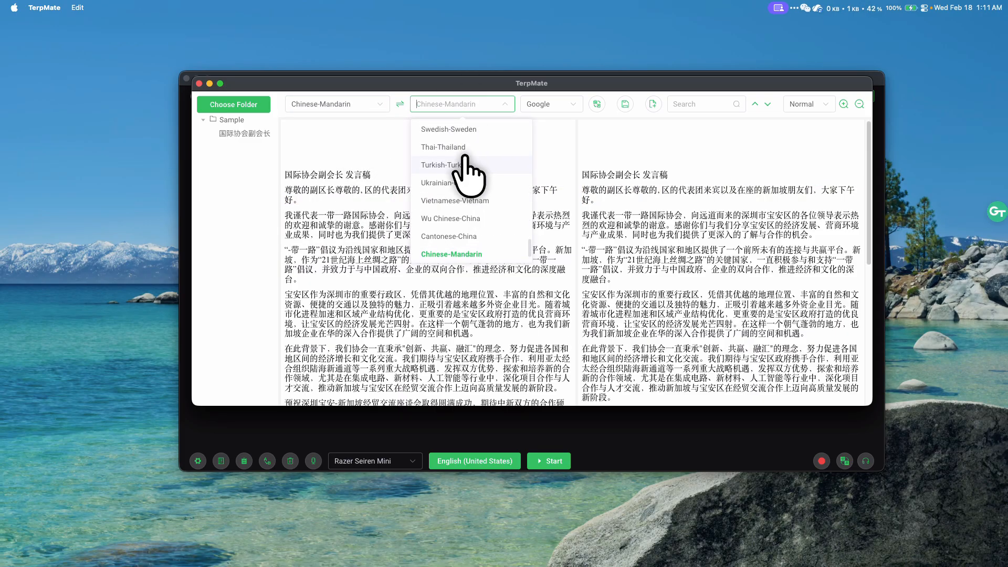
text(english)
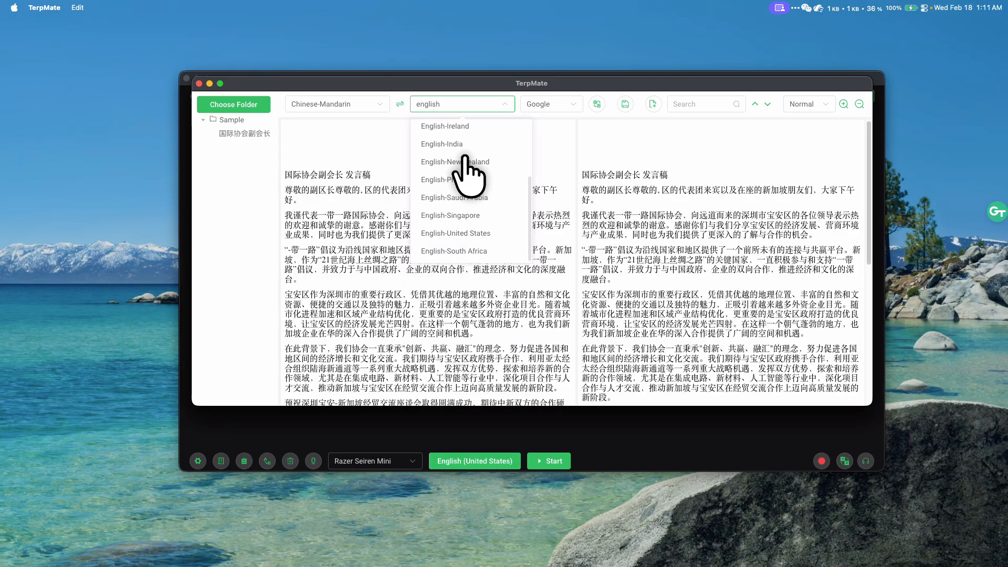
click(479, 233)
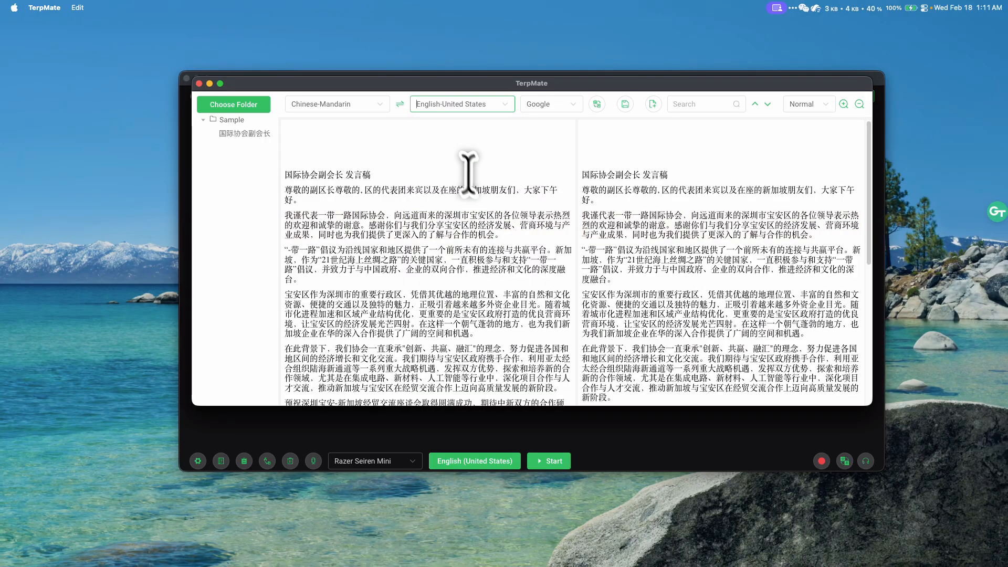
click(400, 104)
click(401, 104)
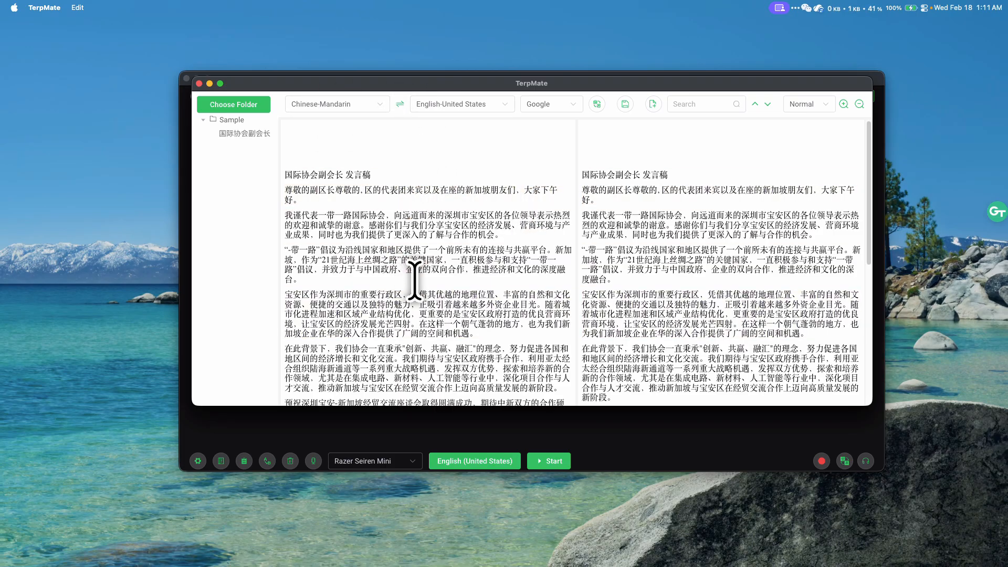
- Check the available translation engines, keep Google, and translate the open document
click(569, 105)
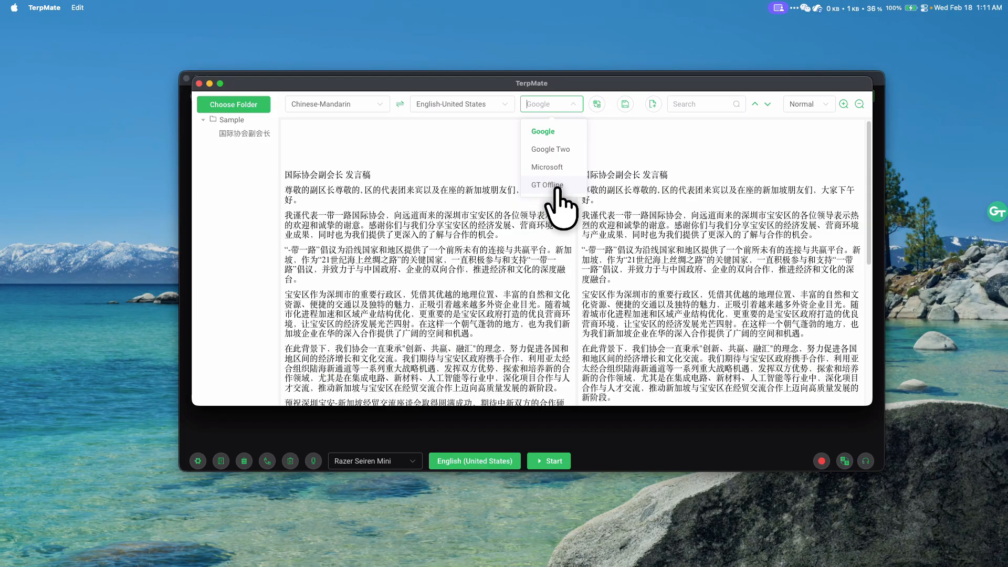
click(617, 134)
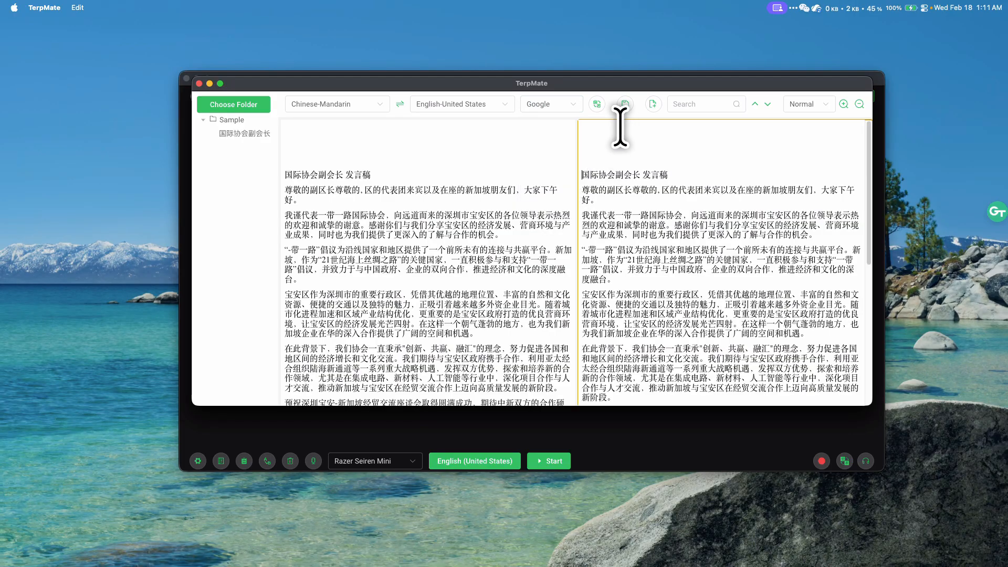
click(597, 103)
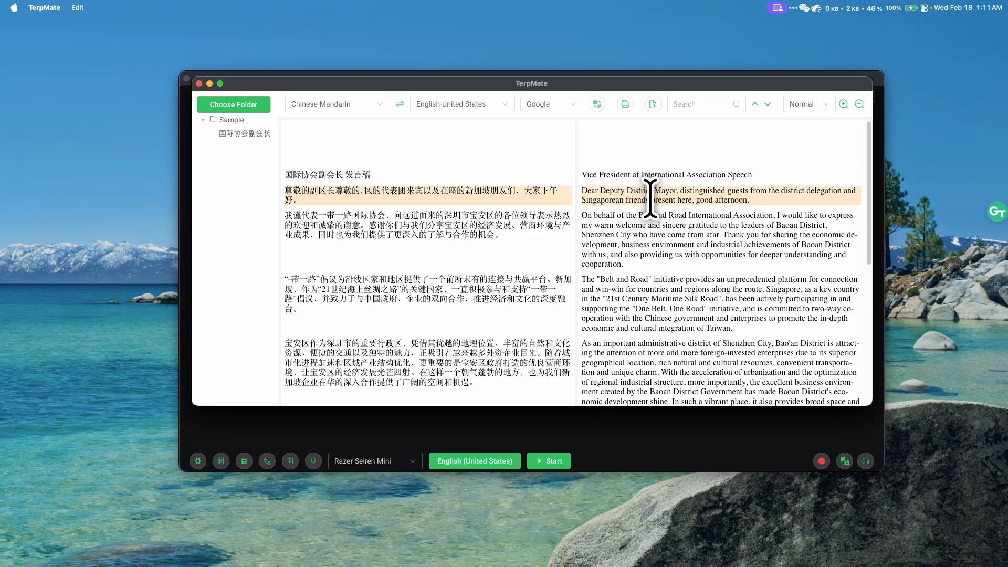
- Replace "guests" with "delegates" in the greeting sentence of the English translation and save the translated document
click(760, 175)
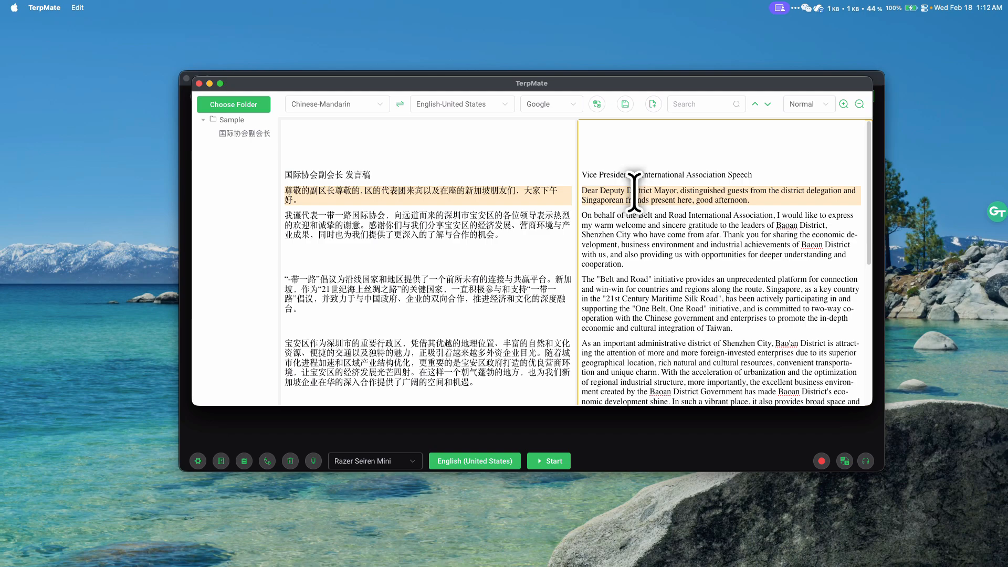
double_click(739, 191)
text(de)
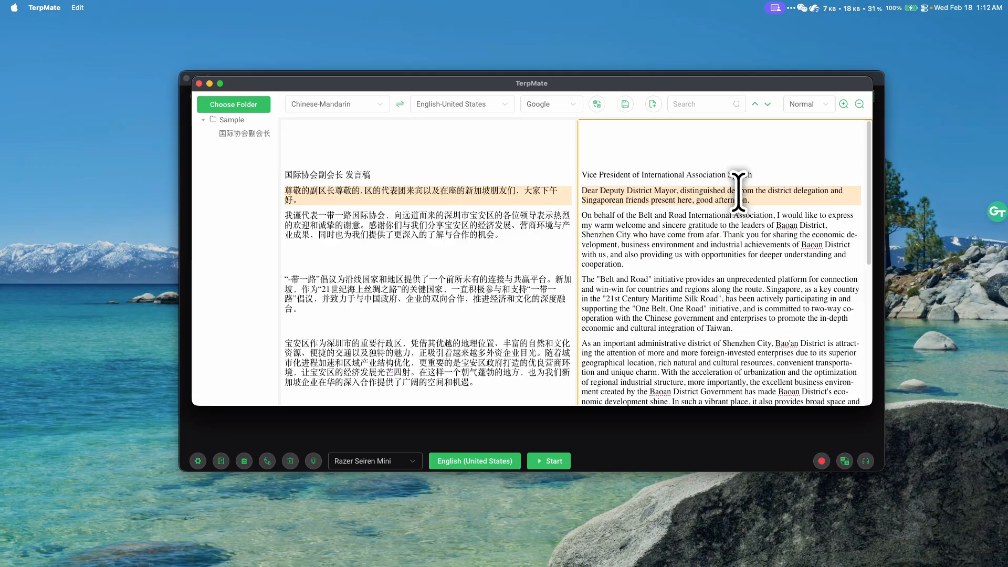
text(li)
text(gates)
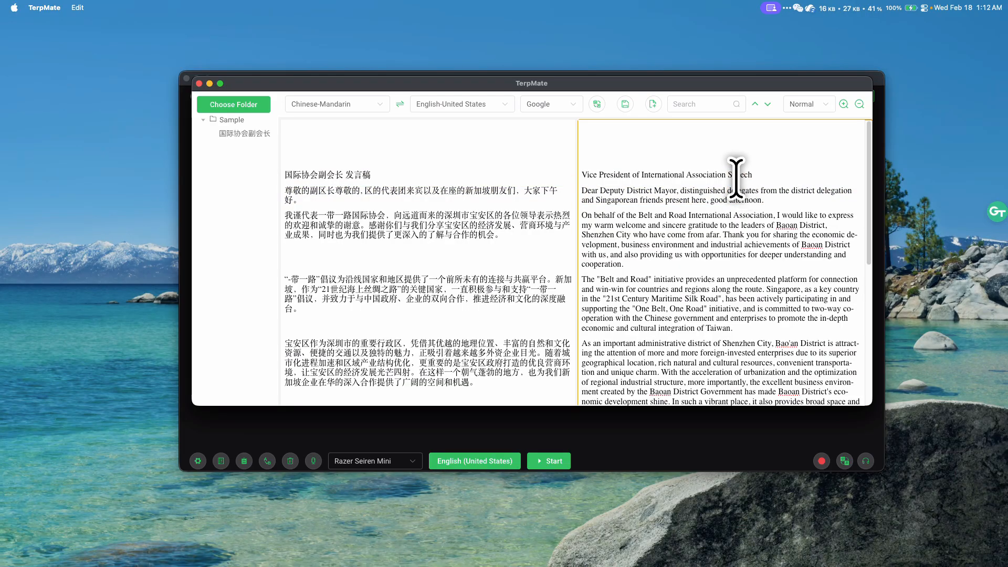
click(625, 104)
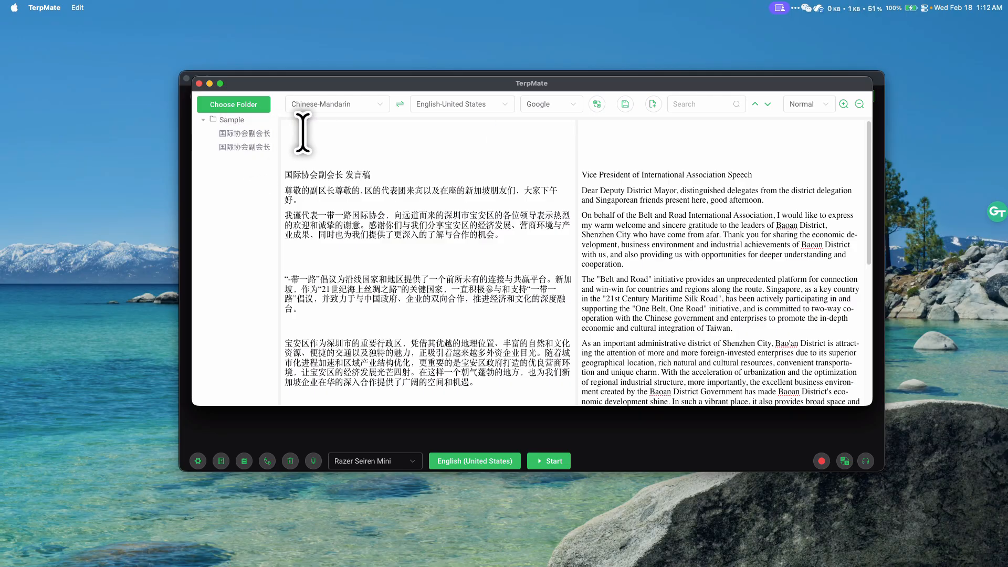
- View the saved en-US document from the Sample folder, then return to the original Chinese document
click(258, 146)
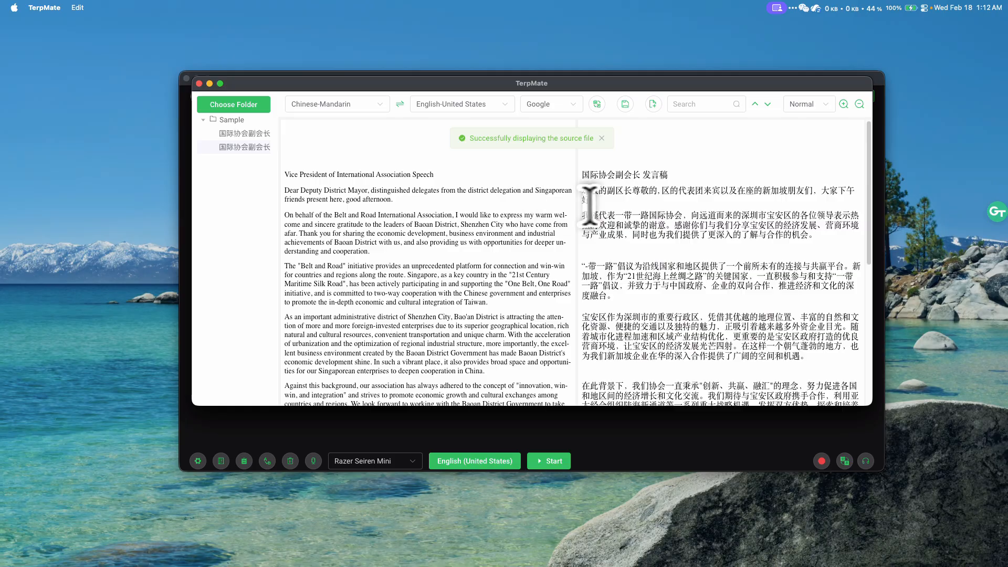
click(260, 133)
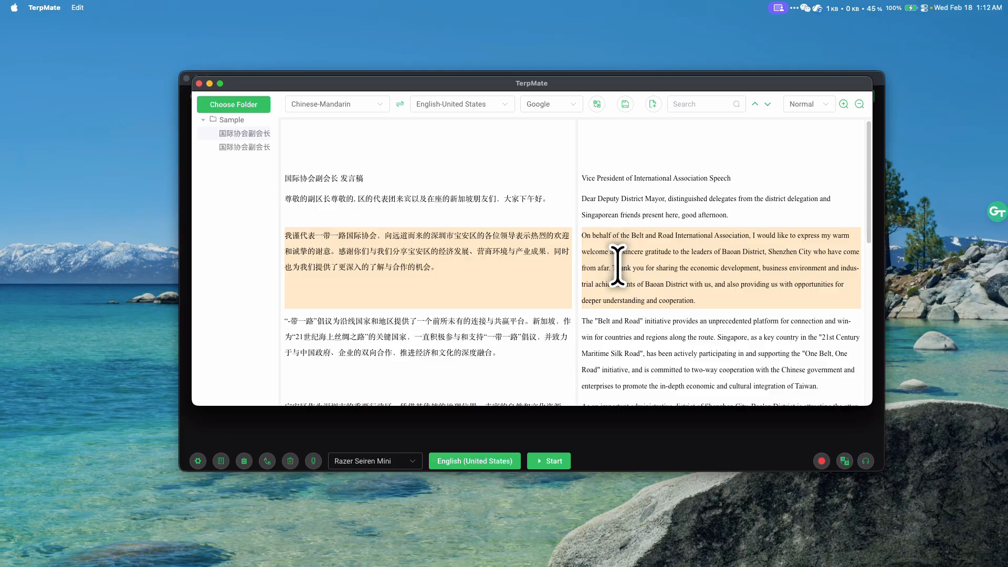
- Read through the Chinese speech and its English translation side by side, comparing the aligned paragraphs
scroll(618, 252, down, 3)
scroll(618, 262, down, 3)
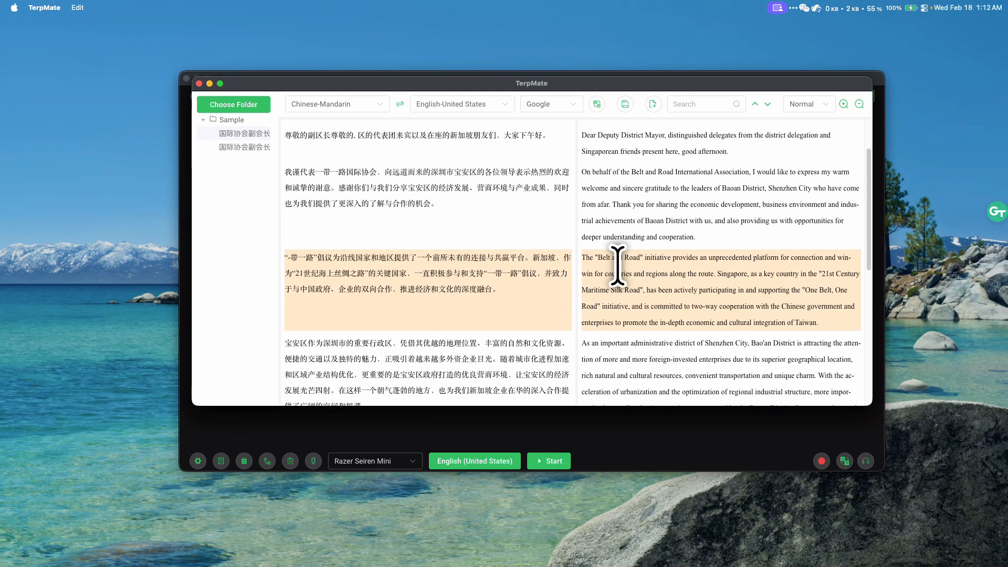
scroll(618, 265, down, 3)
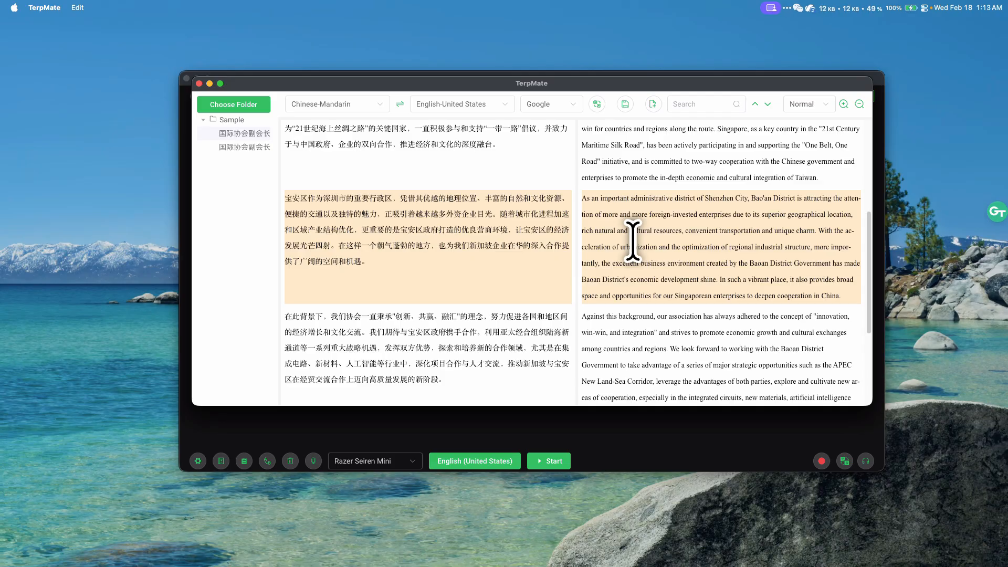
scroll(633, 241, down, 2)
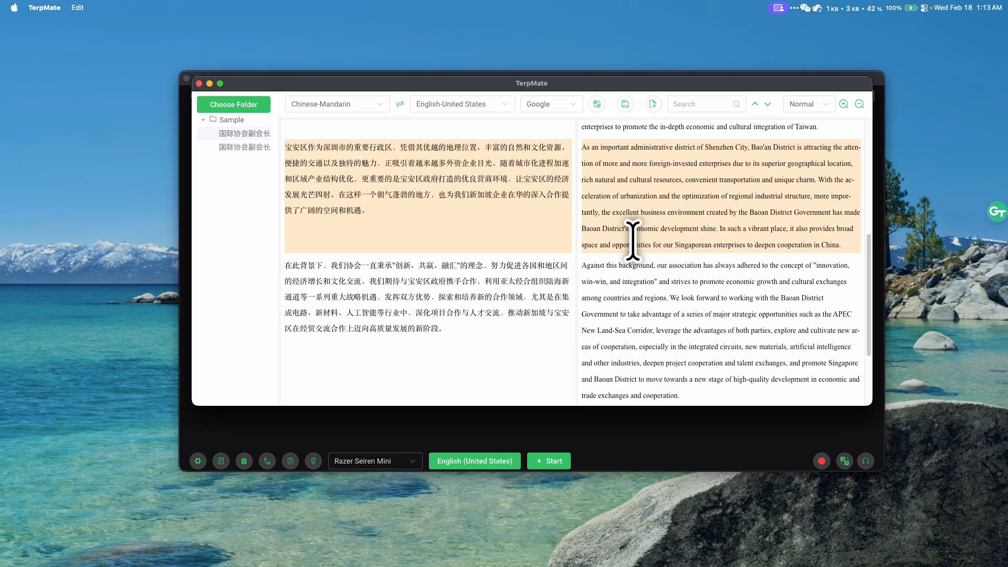
scroll(632, 241, down, 3)
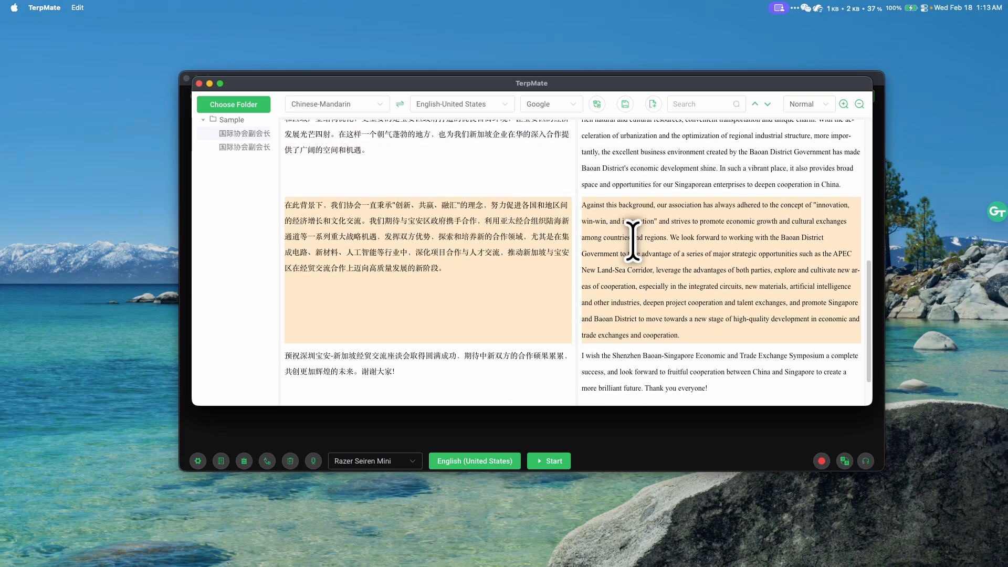
scroll(633, 241, down, 2)
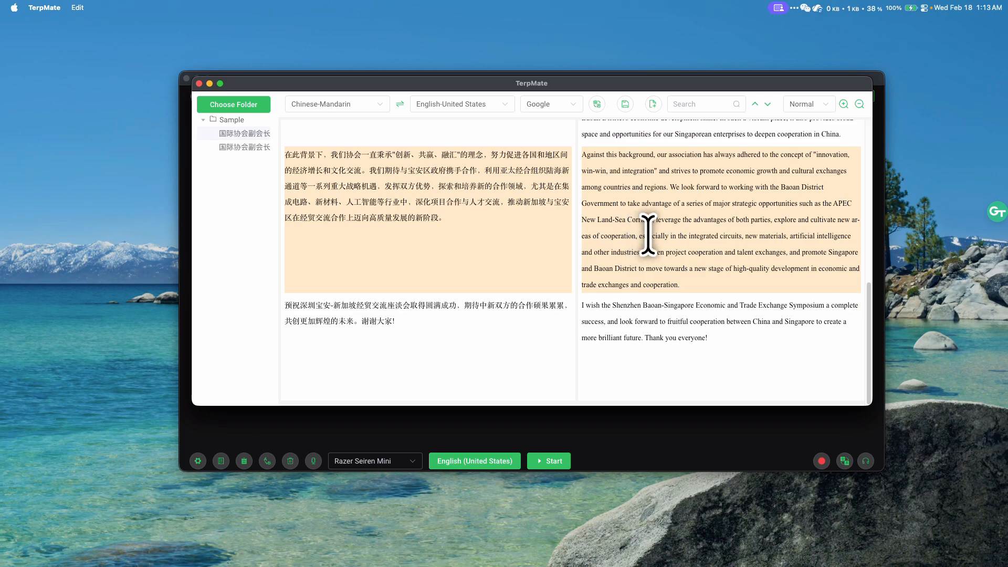
scroll(648, 232, up, 10)
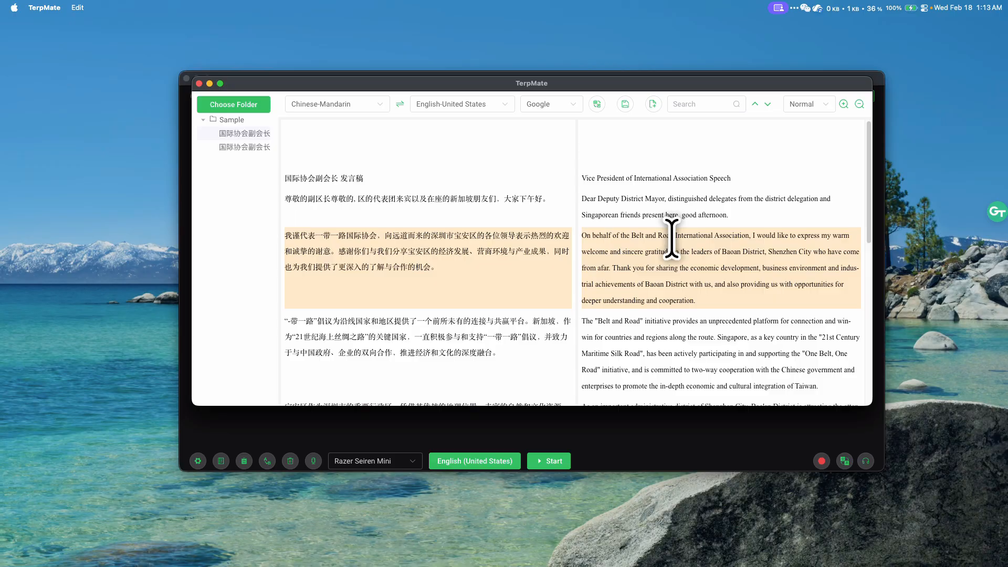
scroll(672, 239, down, 2)
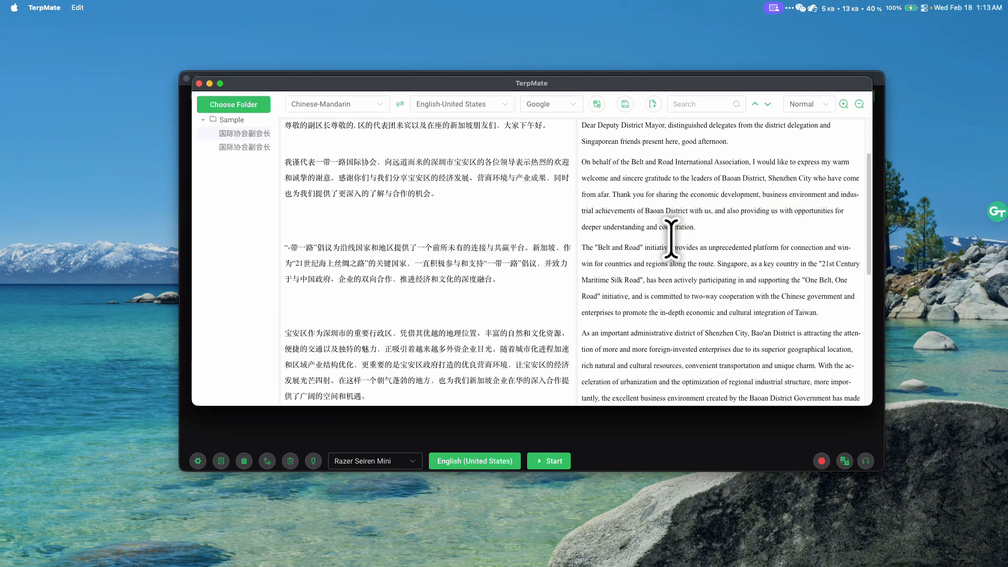
- Search the document for "belt" and advance through the matches to the one in "One Belt, One Road"
click(698, 104)
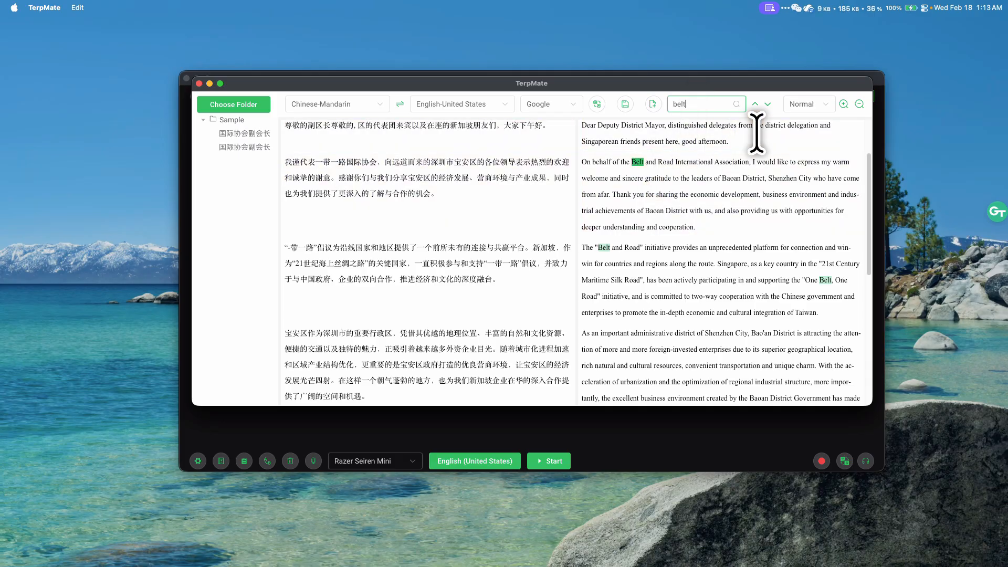
click(766, 103)
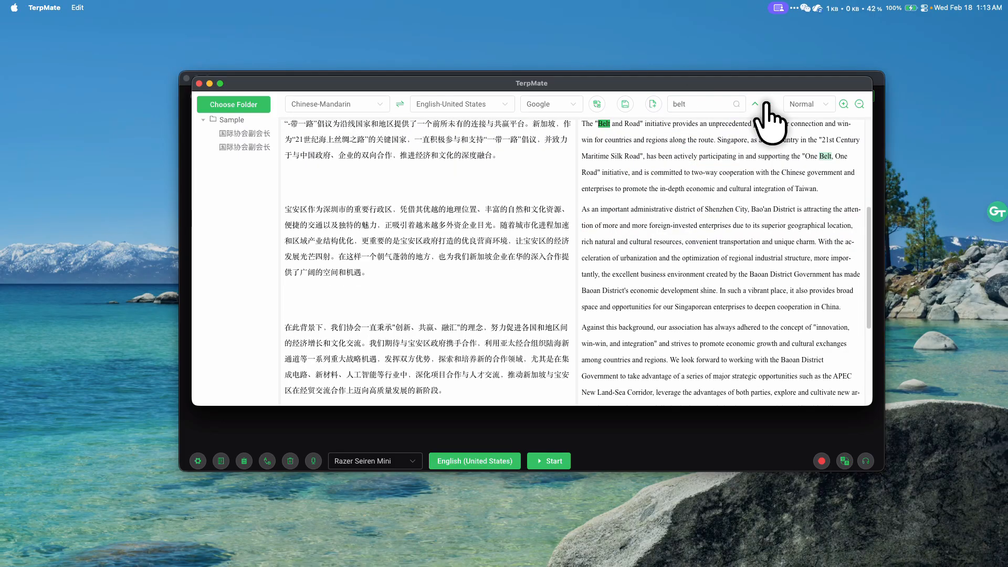
click(767, 104)
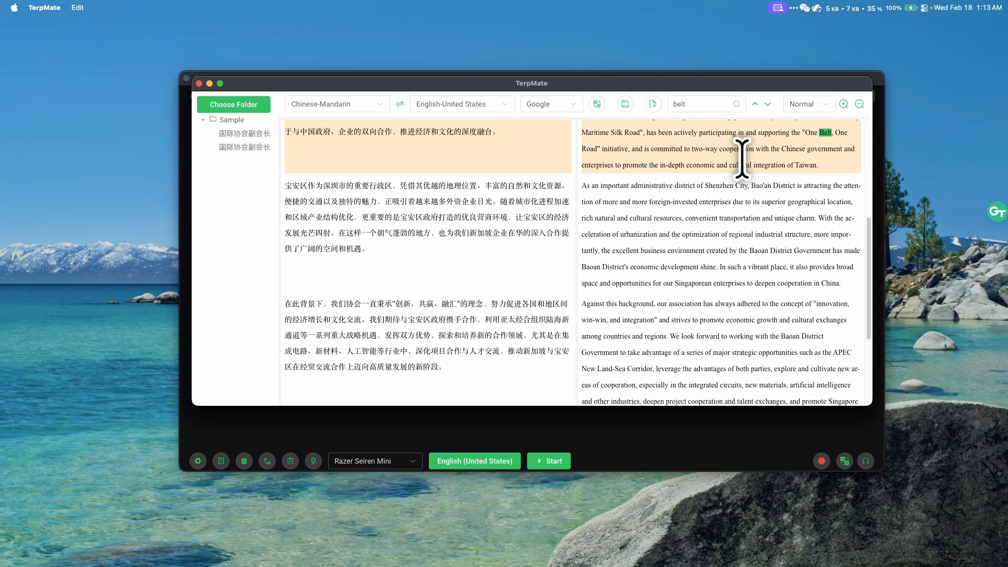
- Open the file chooser for loading a translated document from the Sample folder, then dismiss it without choosing a file
click(652, 104)
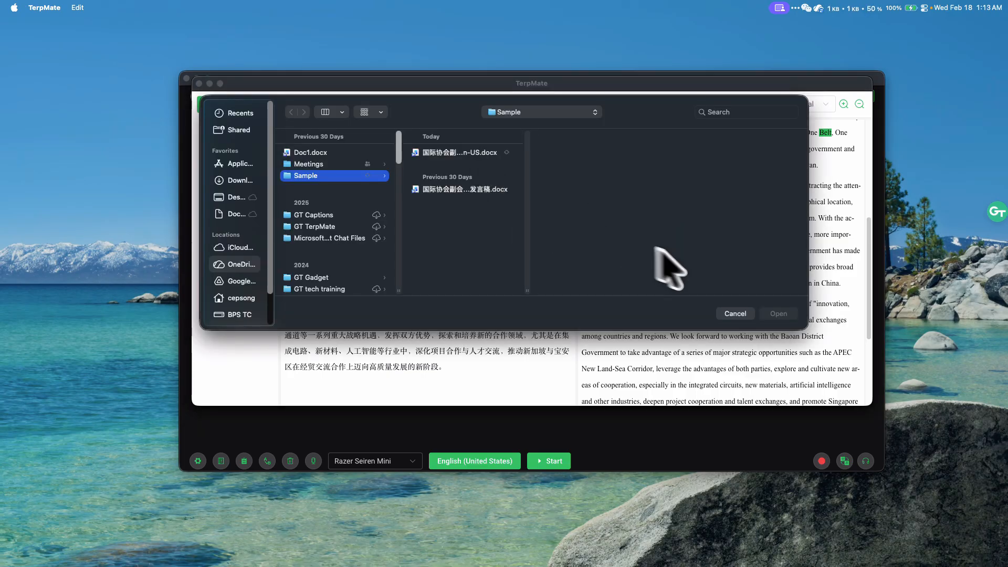
click(736, 314)
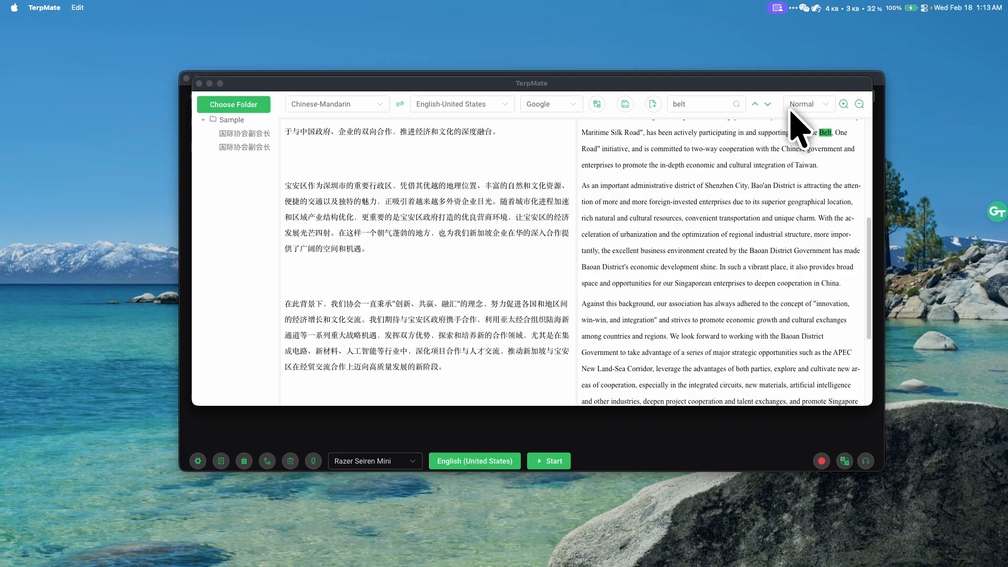
- Try the Medium line spacing for the bilingual text, then set it to Large
click(820, 104)
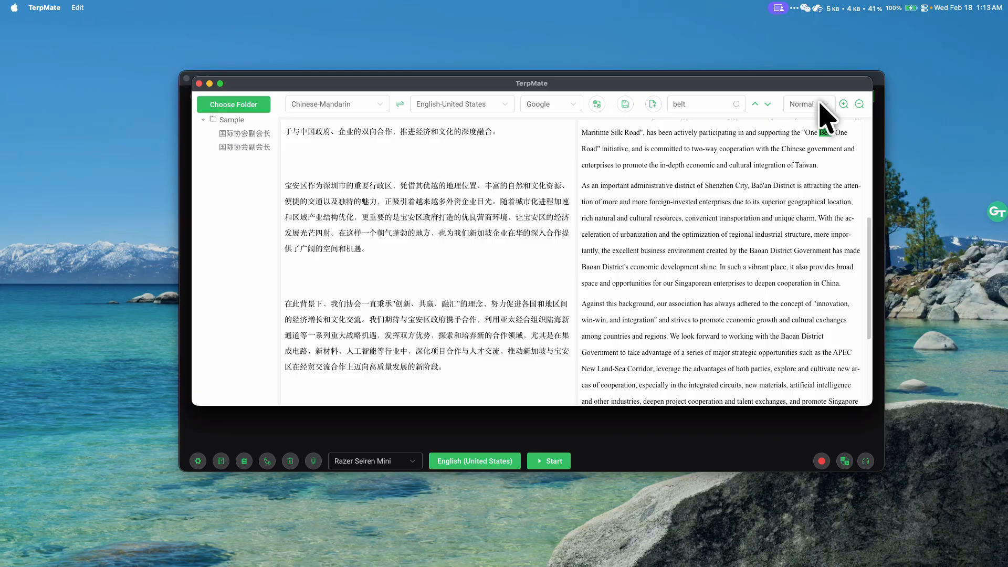
click(819, 103)
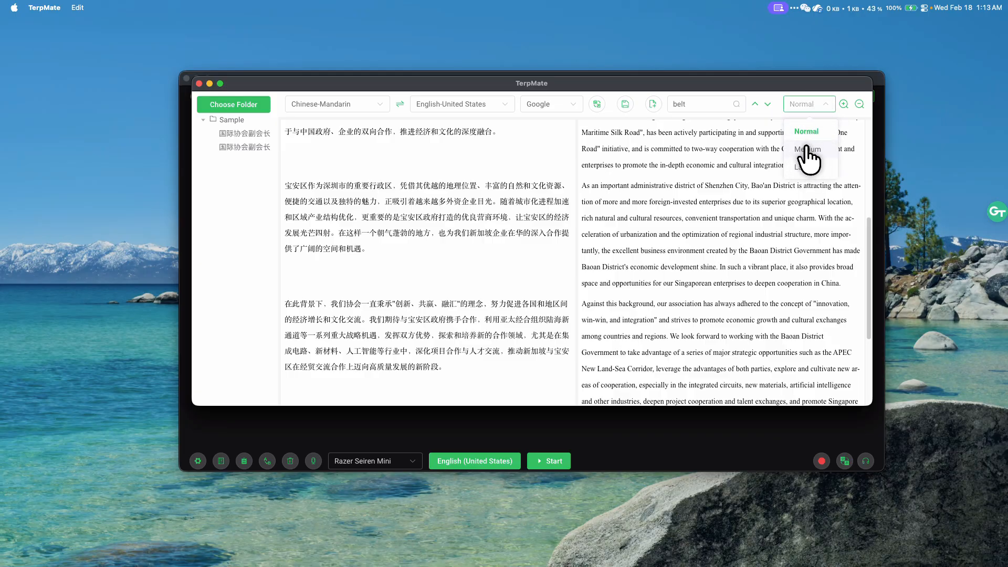
click(807, 149)
click(821, 106)
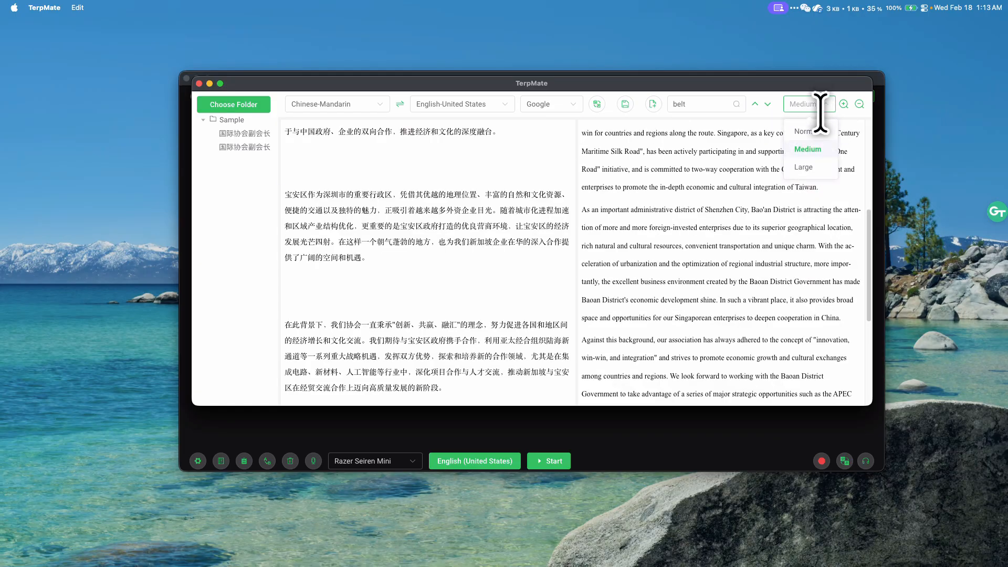
click(804, 167)
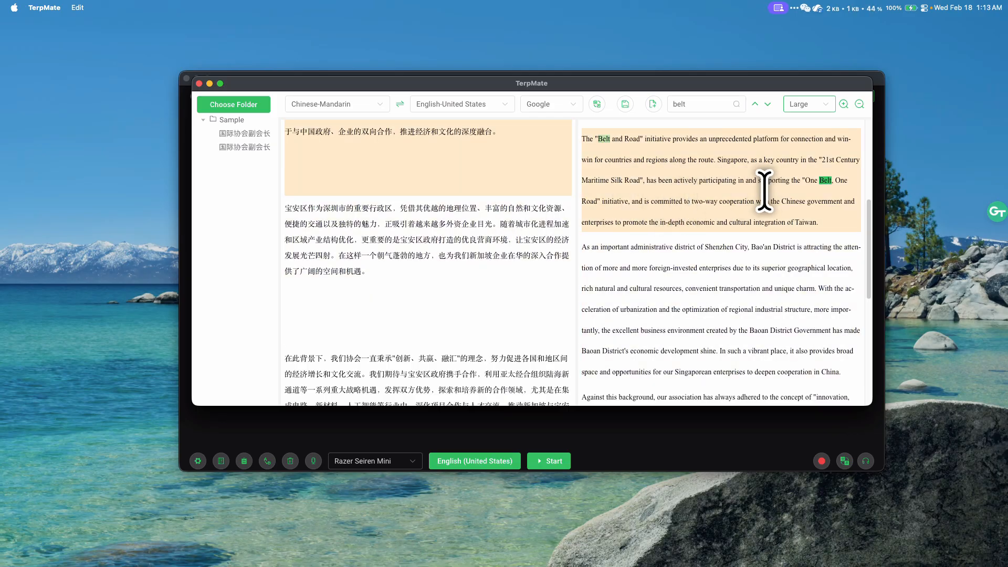
- Magnify the side-by-side texts by one level, reduce them again, and view the beginning of the speech
click(844, 104)
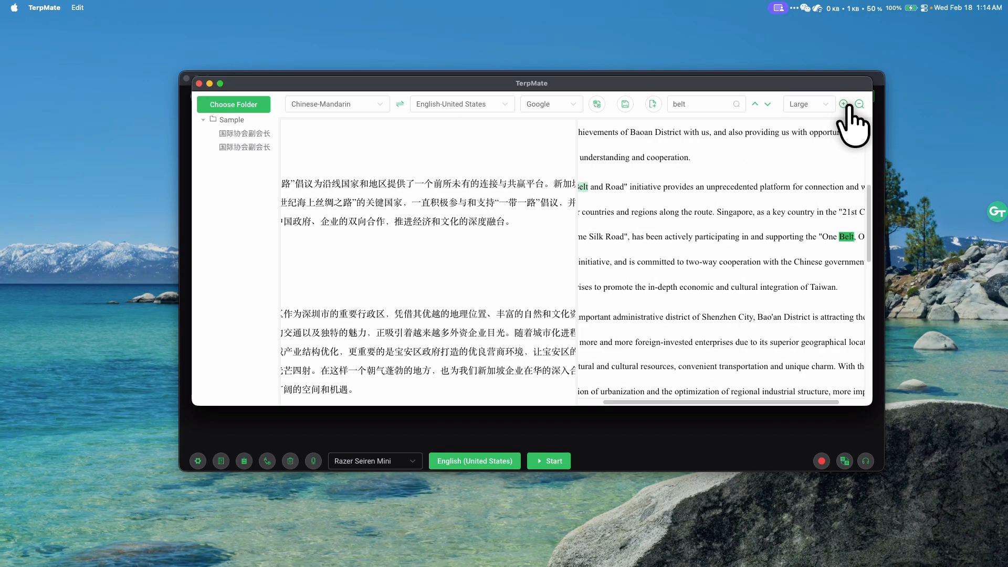
click(859, 104)
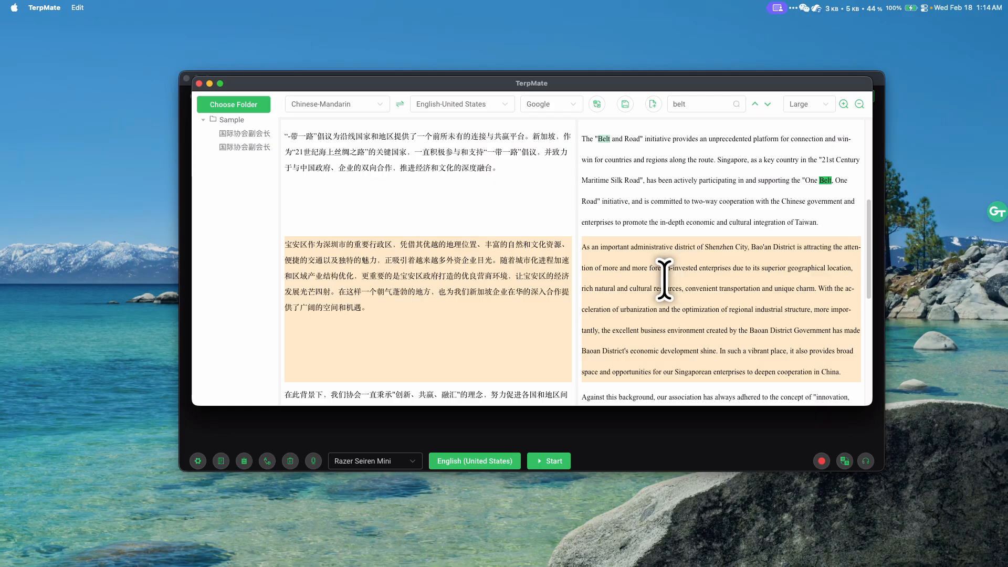
scroll(664, 279, up, 5)
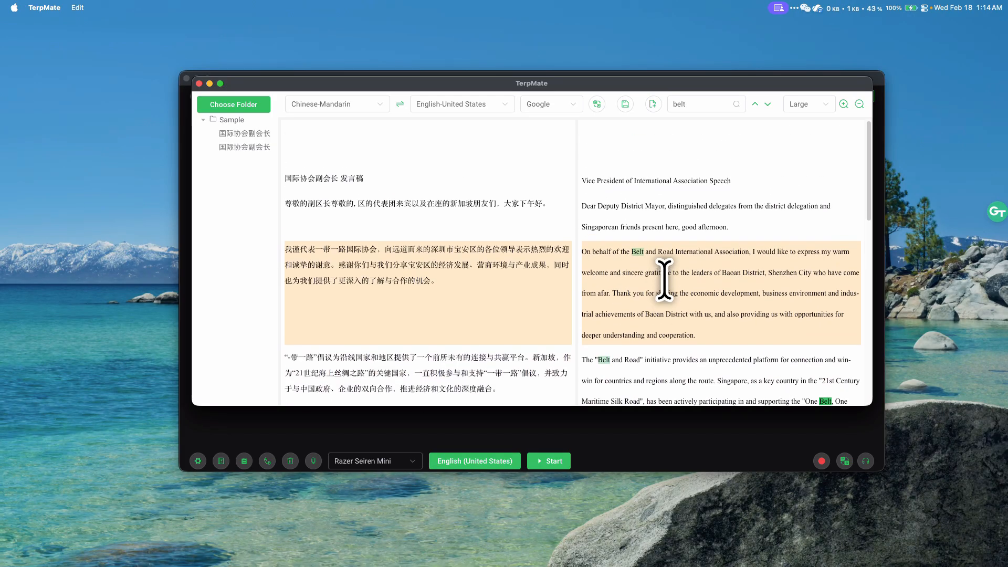